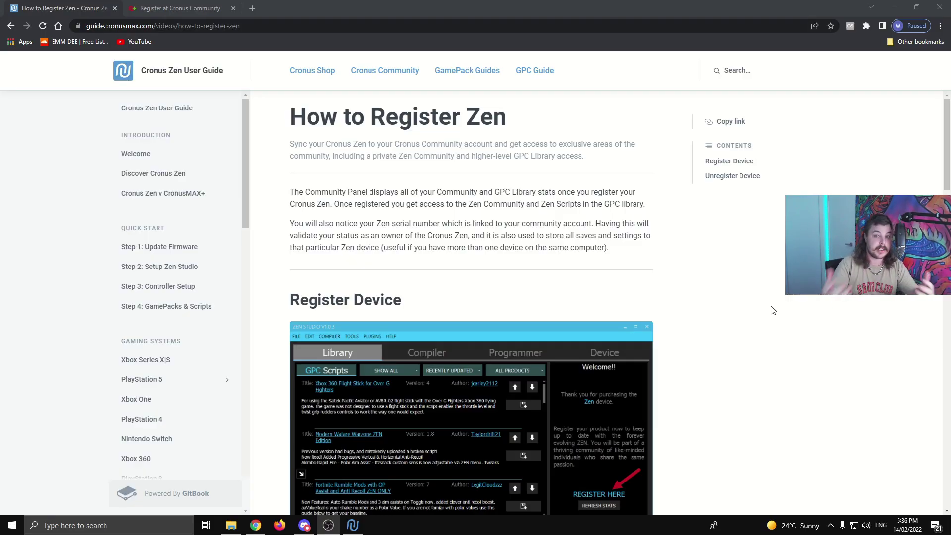
Copy the Zen Serial Number from Zen Studio's bottom-right corner and switch to Discord.
scroll(785, 305, down, 4)
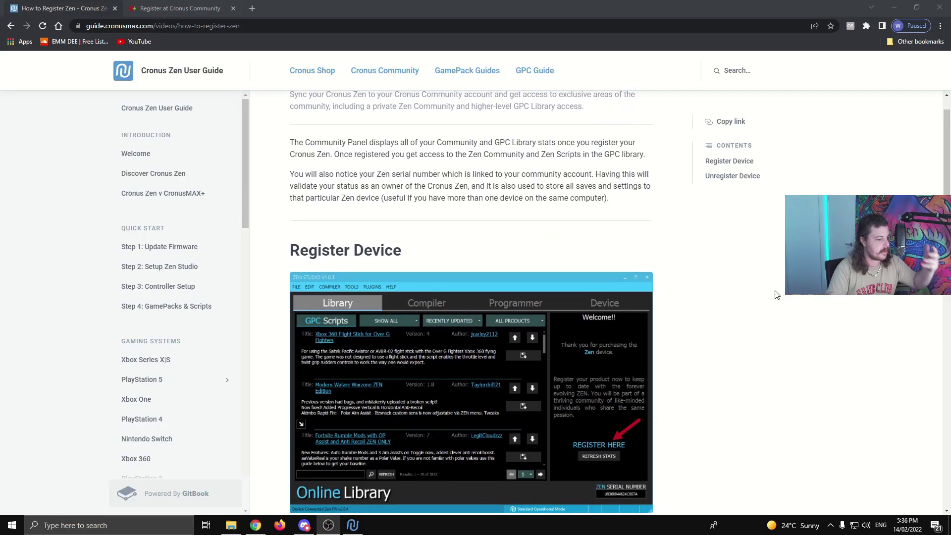
scroll(774, 300, up, 4)
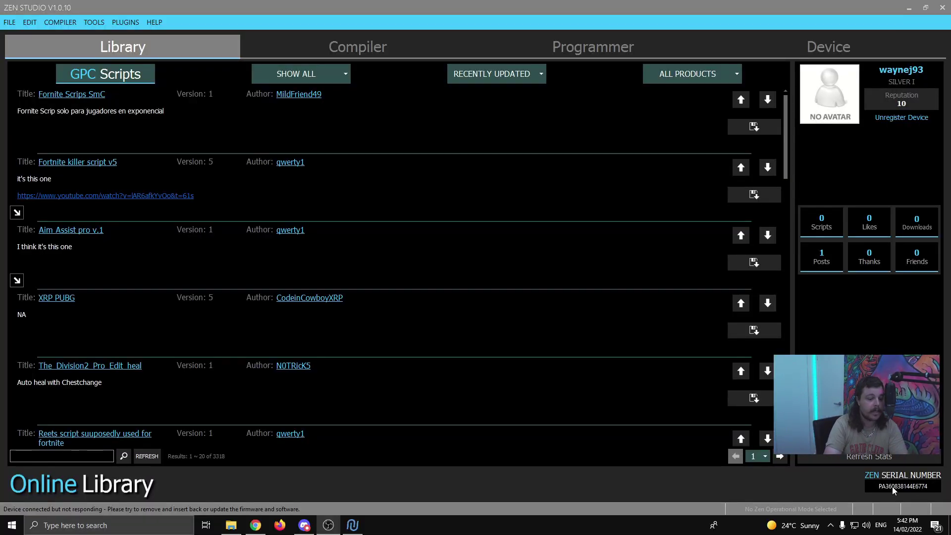
drag(879, 491, 928, 491)
key(ctrl+c)
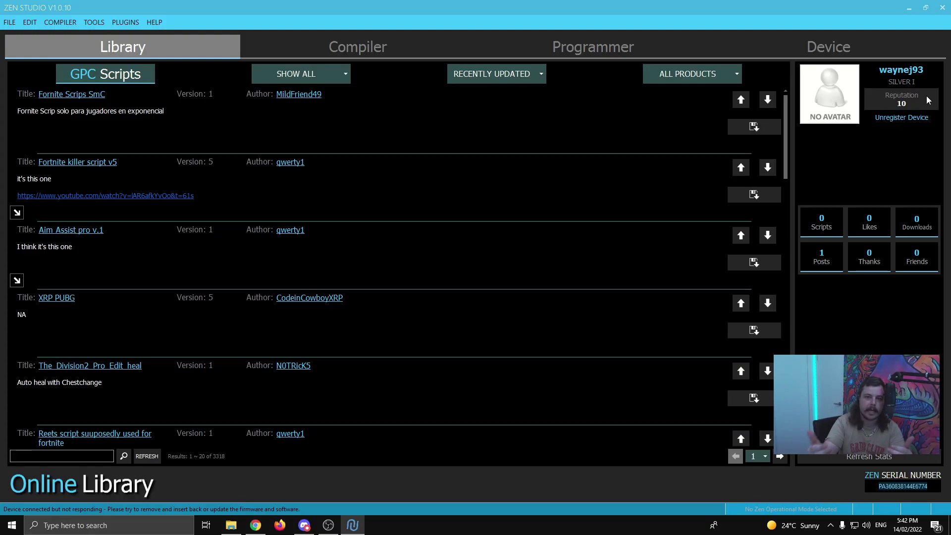
key(alt+Tab)
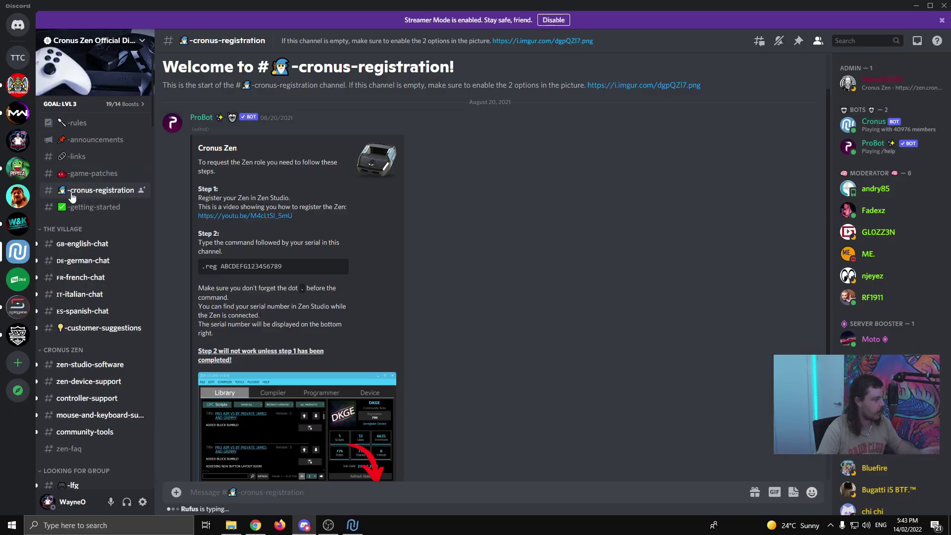
Send '.reg' followed by the pasted Zen serial number in cronus-registration.
scroll(474, 220, down, 4)
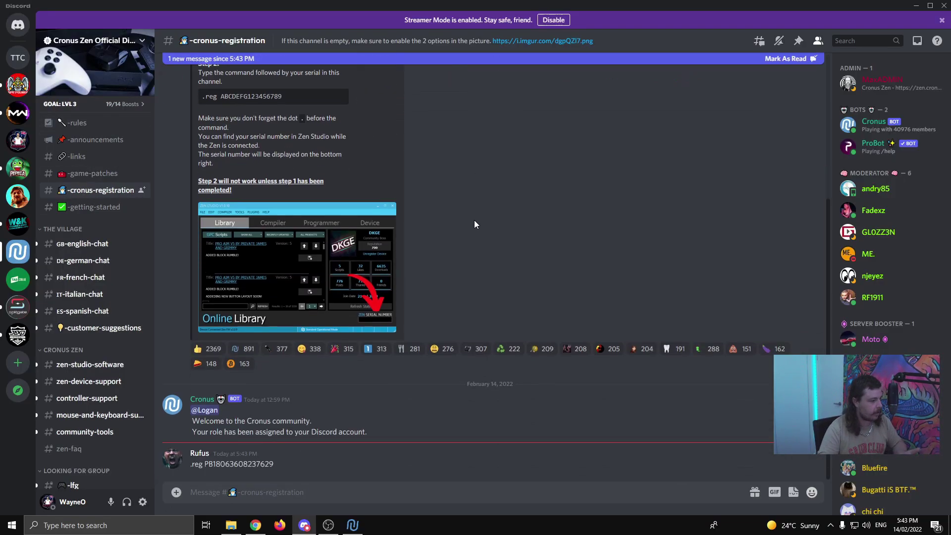
scroll(466, 224, up, 5)
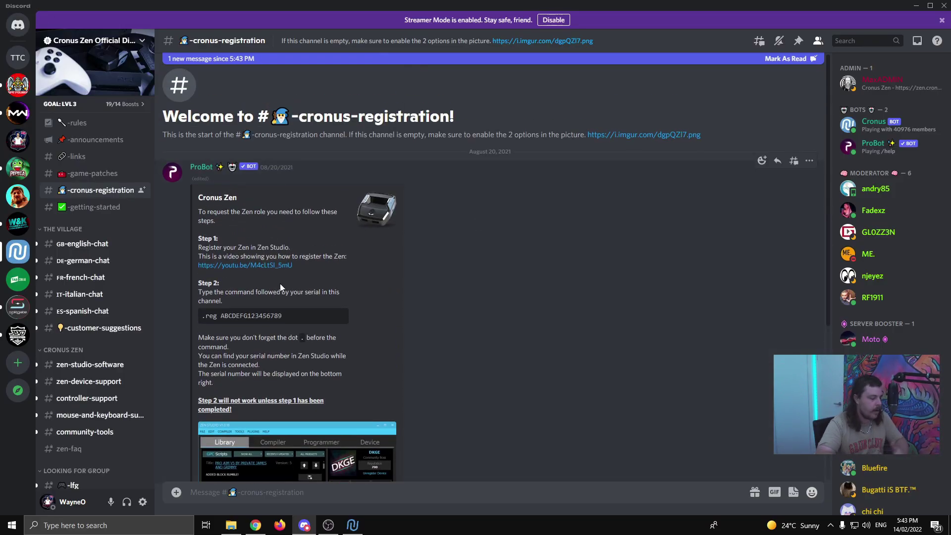
scroll(252, 212, down, 2)
scroll(232, 207, down, 5)
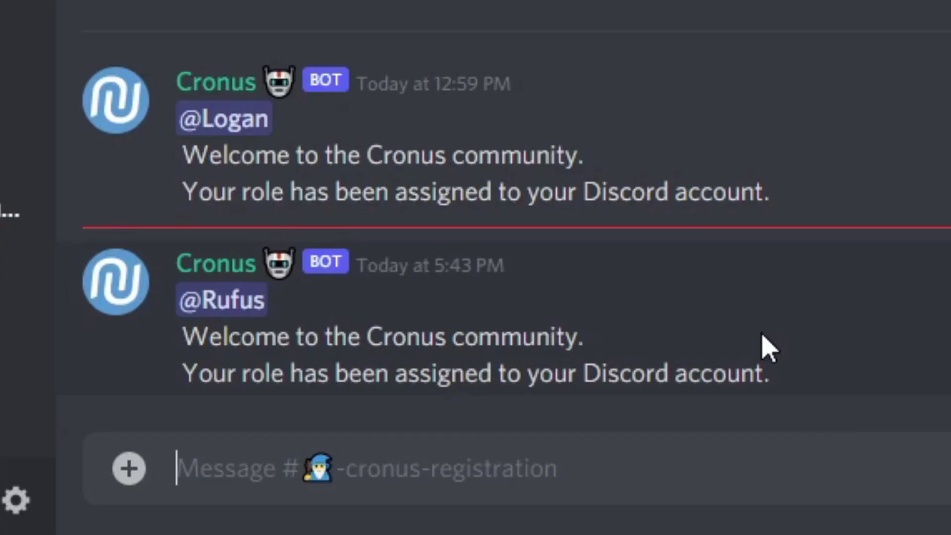
text(.reg)
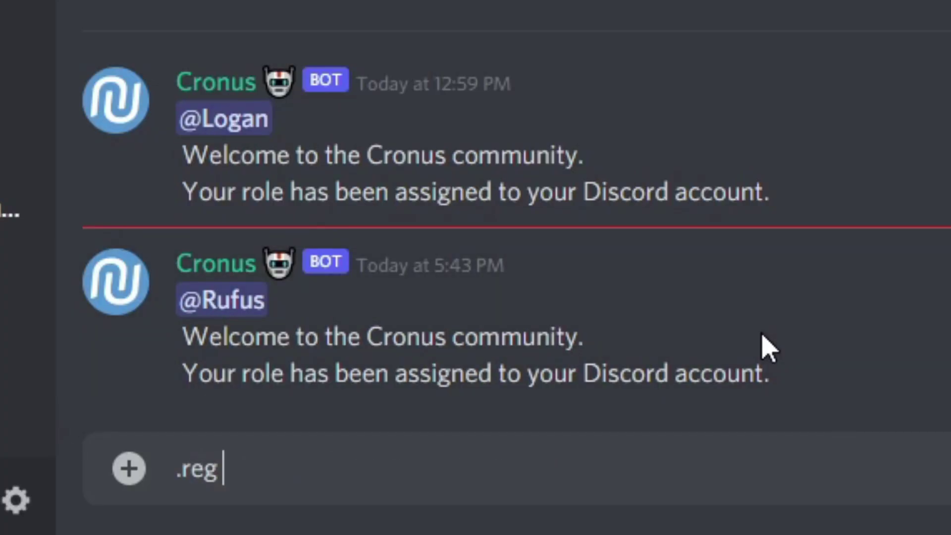
key(ctrl+v)
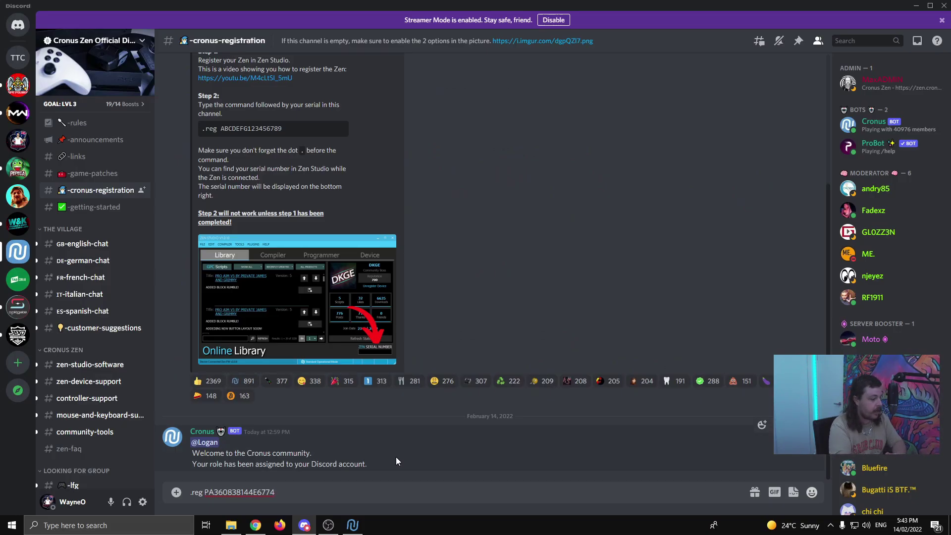
key(Return)
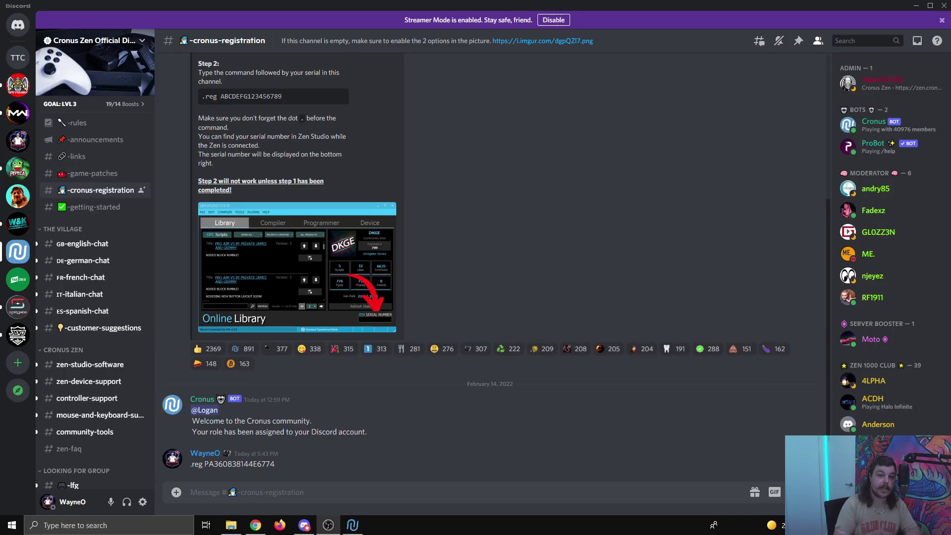
From the open beta -resources channel, download ZenStudio-1.2.1.Beta.13.exe despite the executable warning.
scroll(84, 198, down, 5)
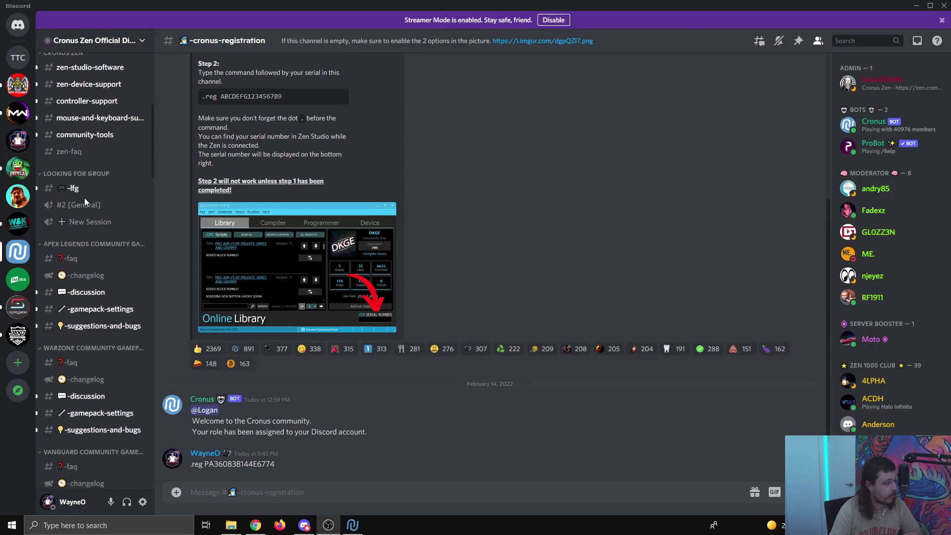
scroll(85, 203, down, 15)
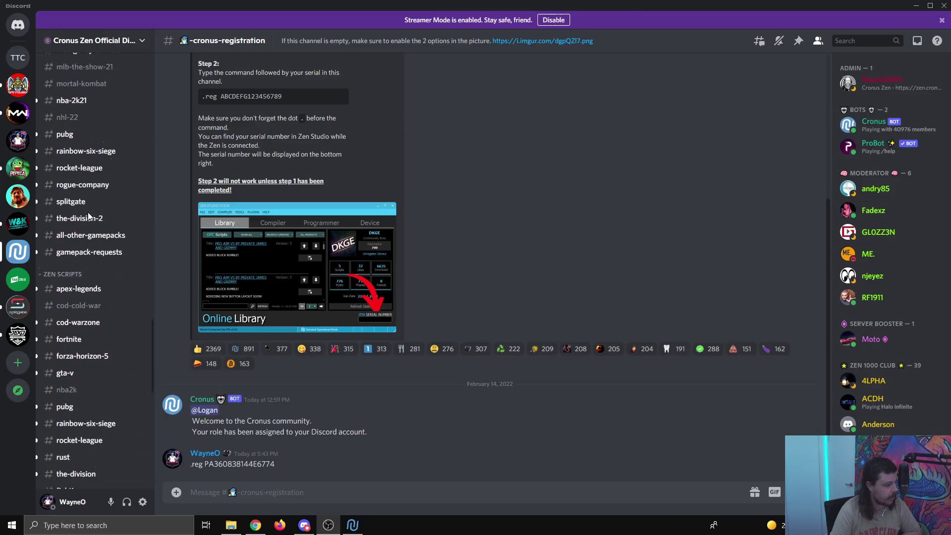
scroll(88, 212, down, 12)
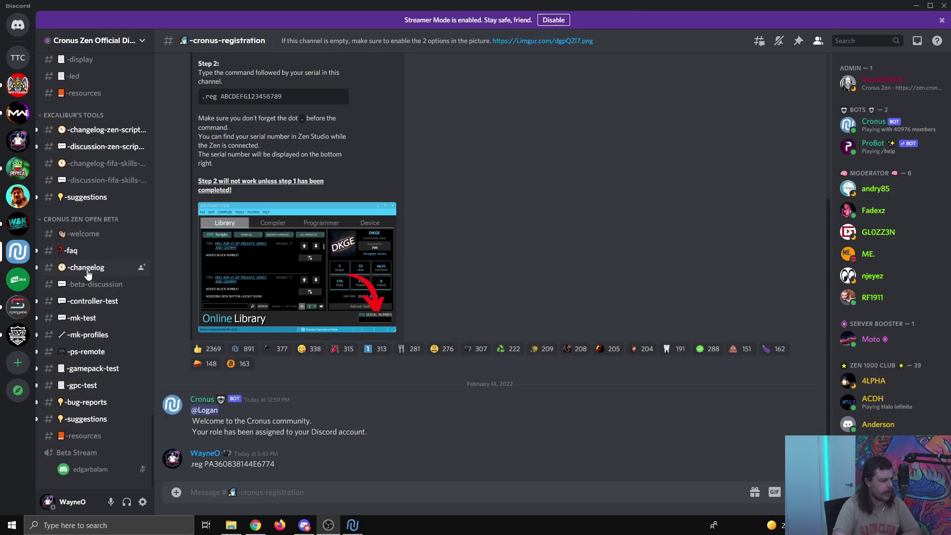
click(81, 241)
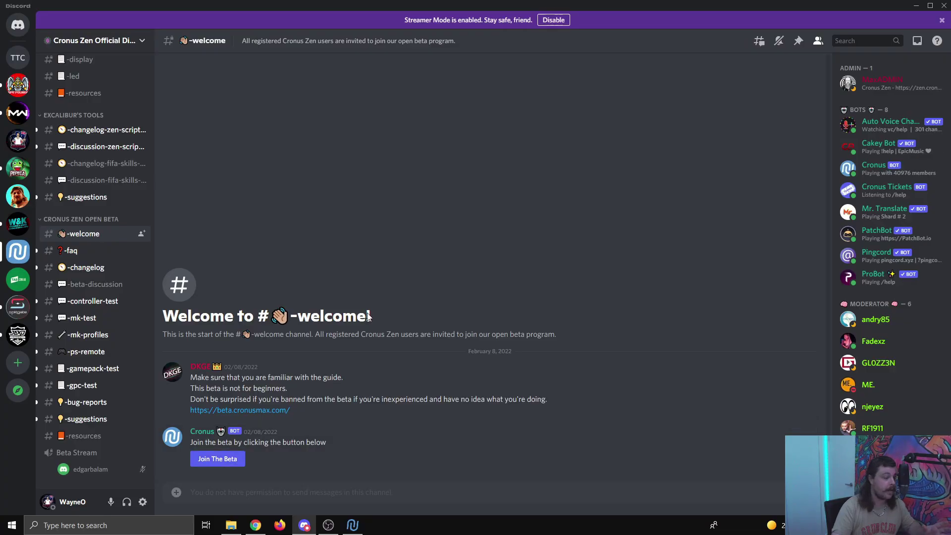
click(79, 440)
scroll(317, 327, up, 2)
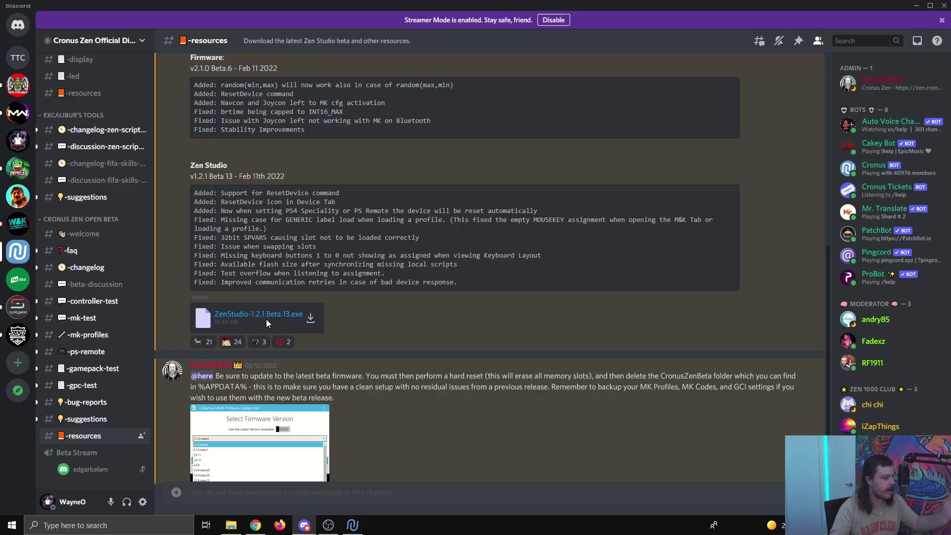
scroll(278, 332, down, 2)
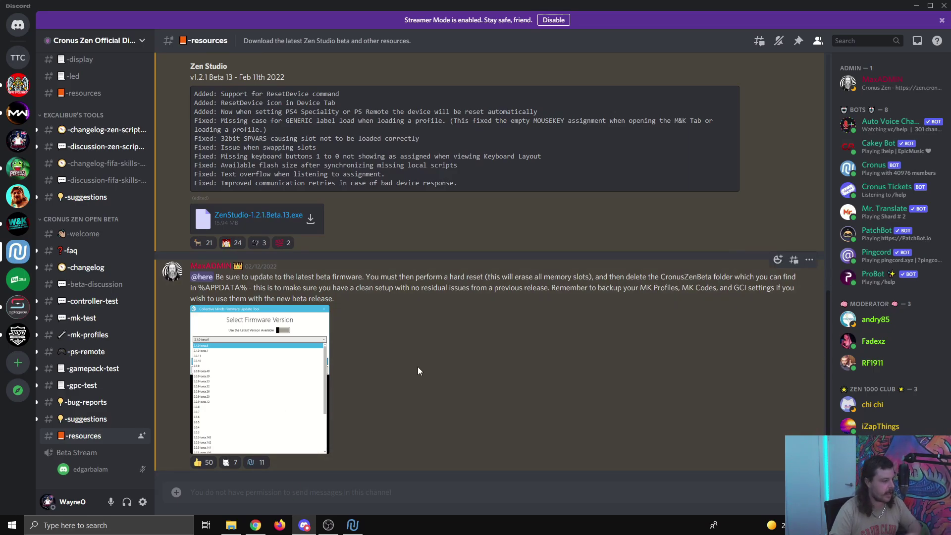
click(272, 216)
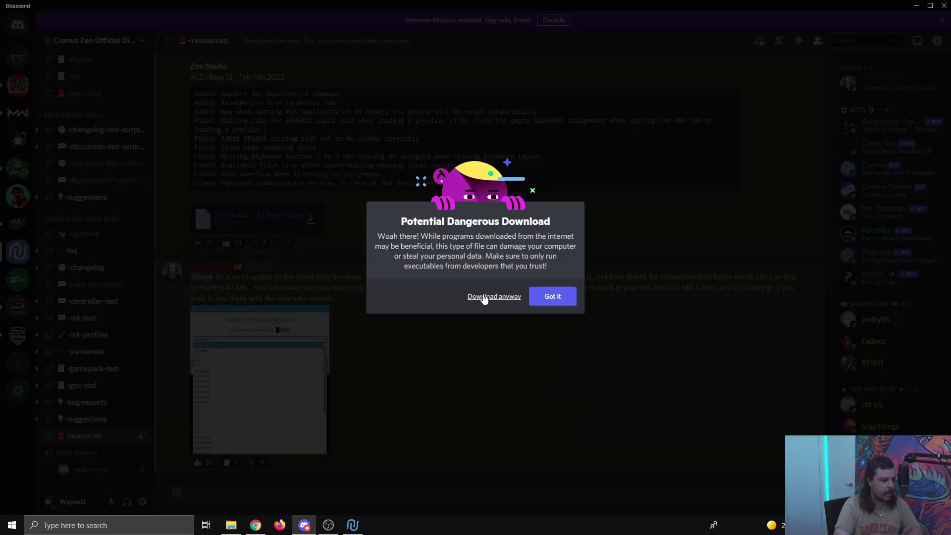
click(494, 297)
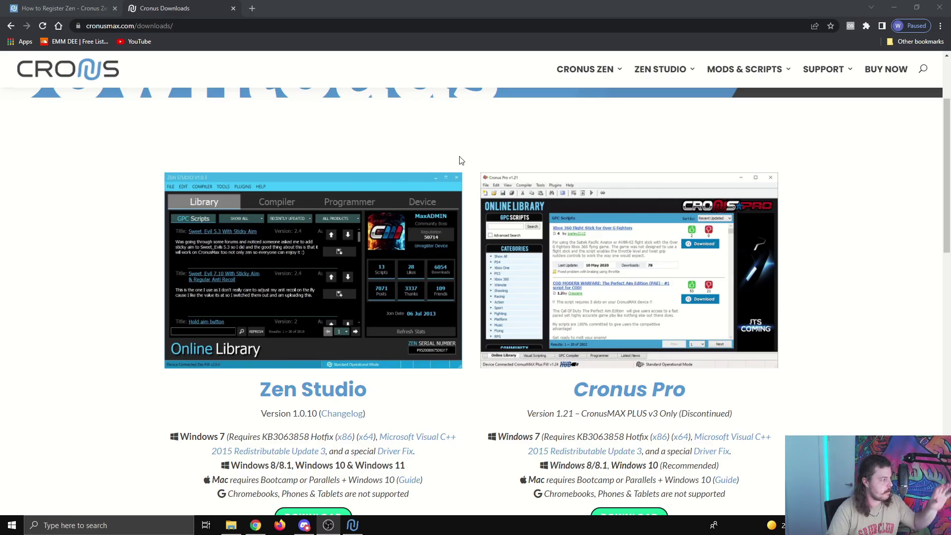
scroll(83, 191, down, 7)
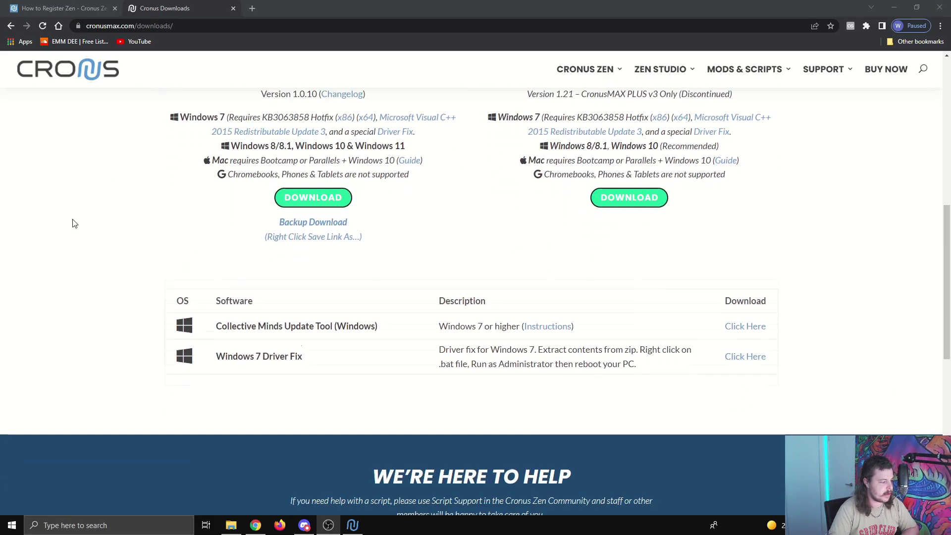
scroll(75, 225, down, 1)
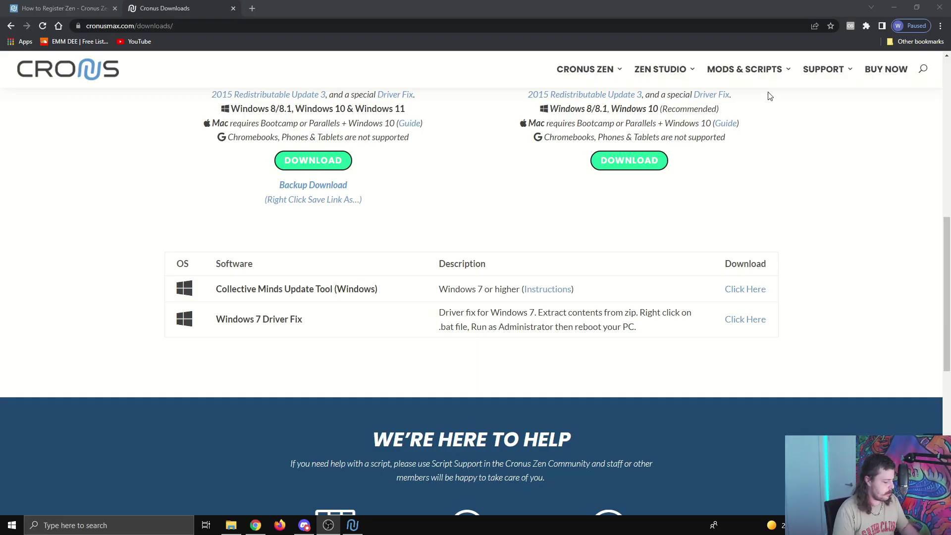
Search 'cmupdate' in the Start menu and launch cmupdatetool.exe.
key(super)
text(cmupdat)
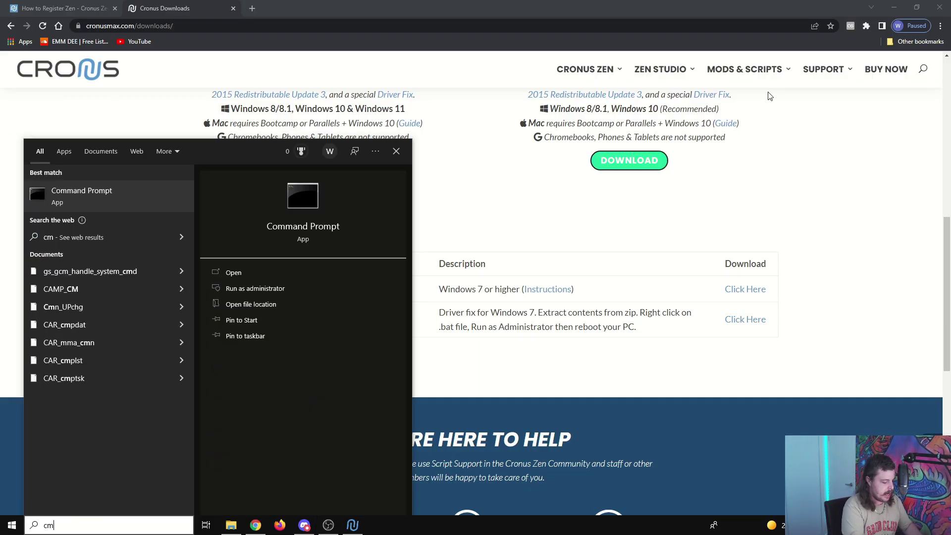
text(e)
click(71, 192)
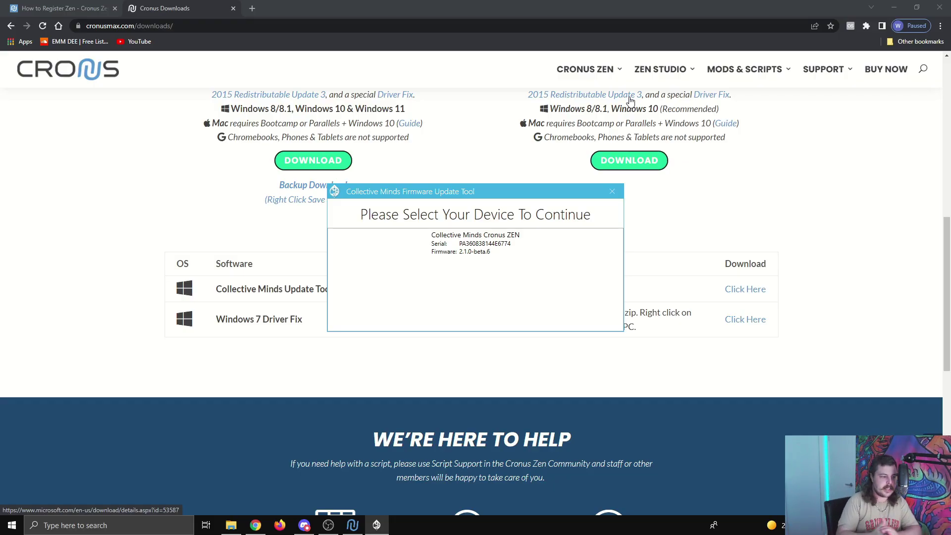
Flash the Cronus ZEN with firmware 2.0.3-beta.105 instead of the latest version.
click(513, 251)
click(526, 236)
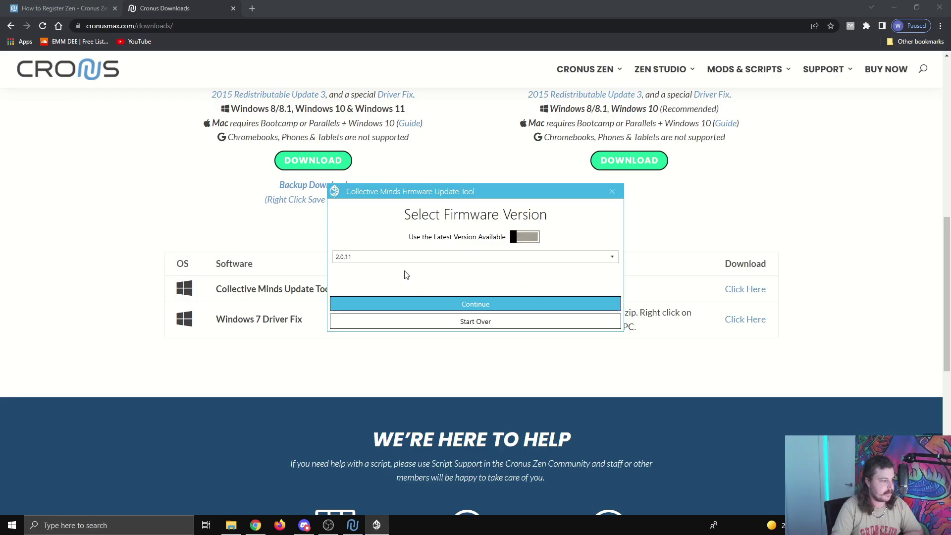
click(406, 257)
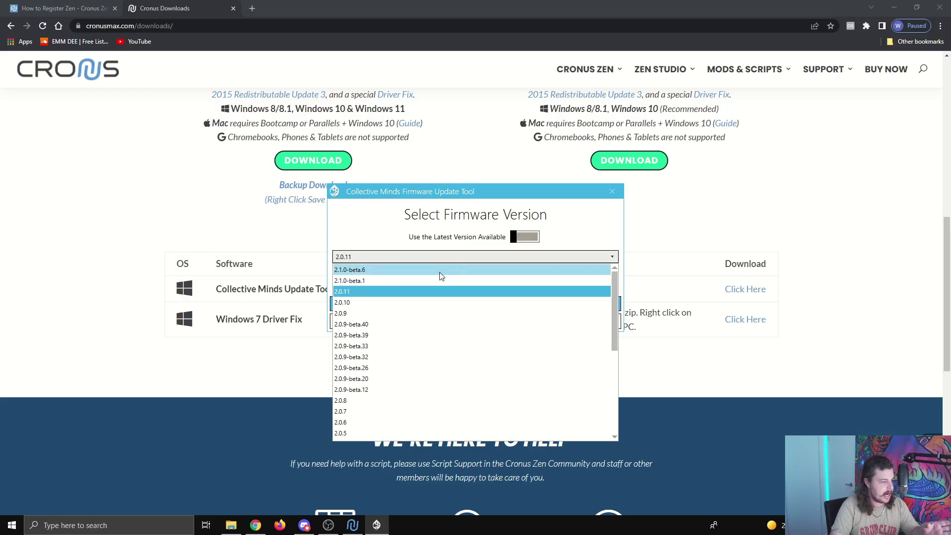
scroll(437, 279, down, 8)
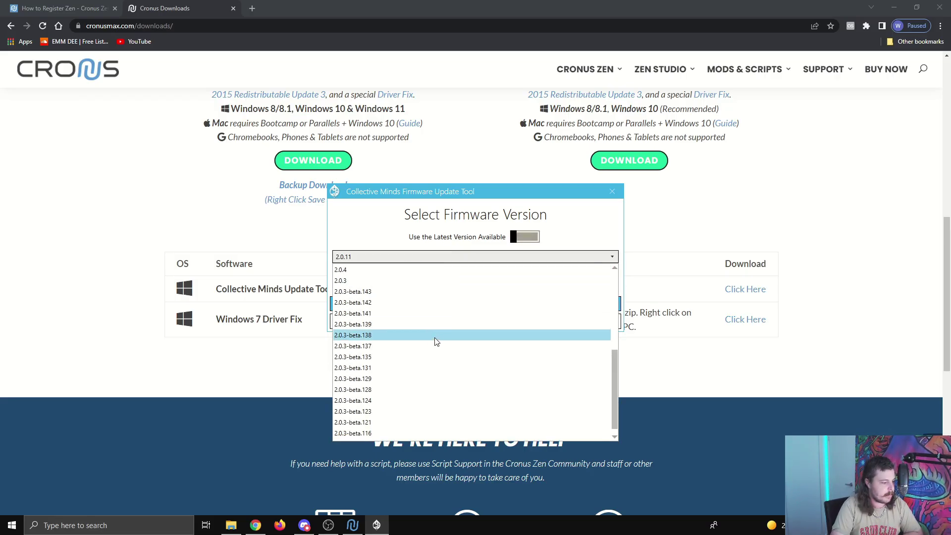
click(391, 435)
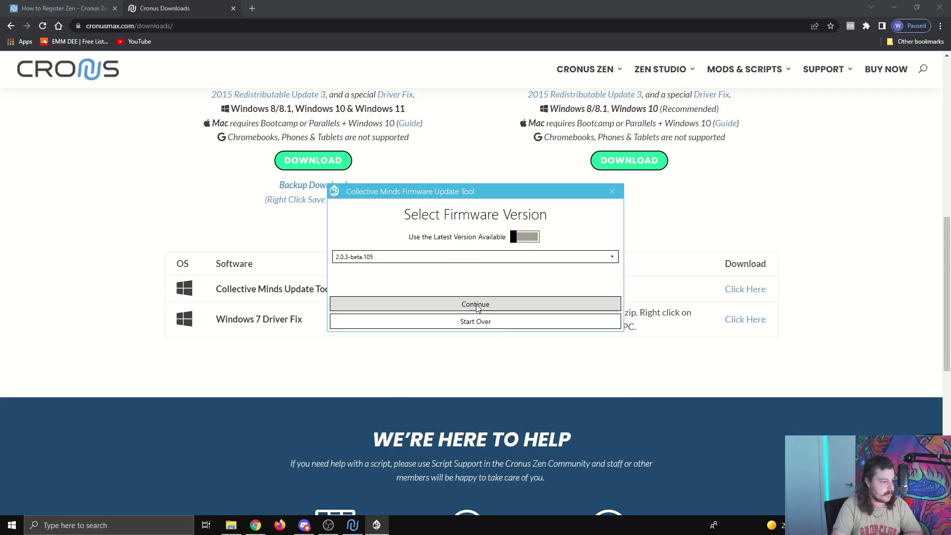
click(454, 309)
click(456, 309)
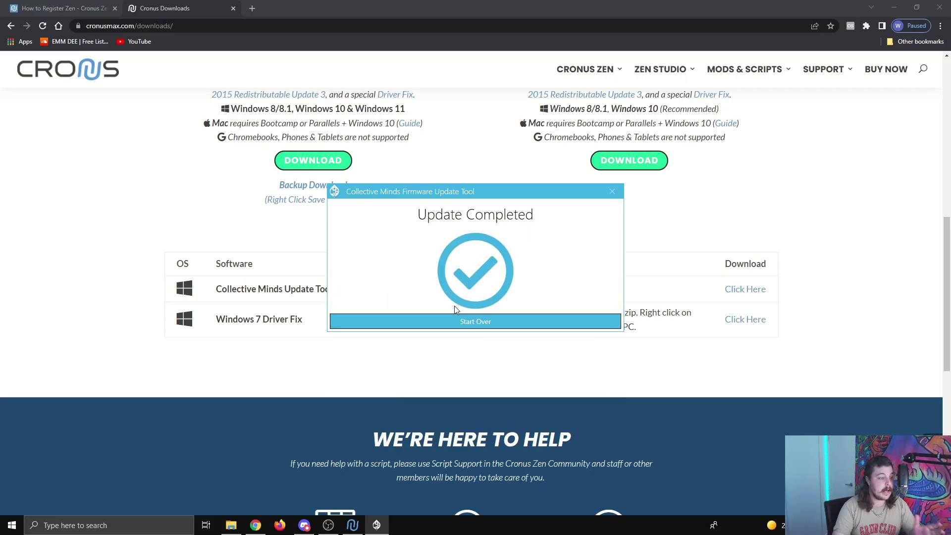
Start over, reflash the Cronus ZEN with firmware 2.1.0-beta.6, then close the tool.
click(493, 323)
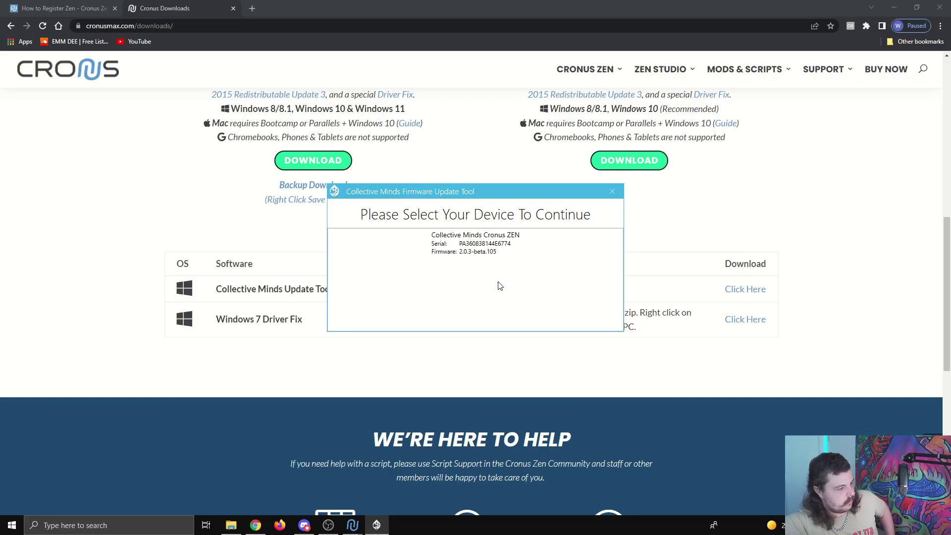
click(510, 250)
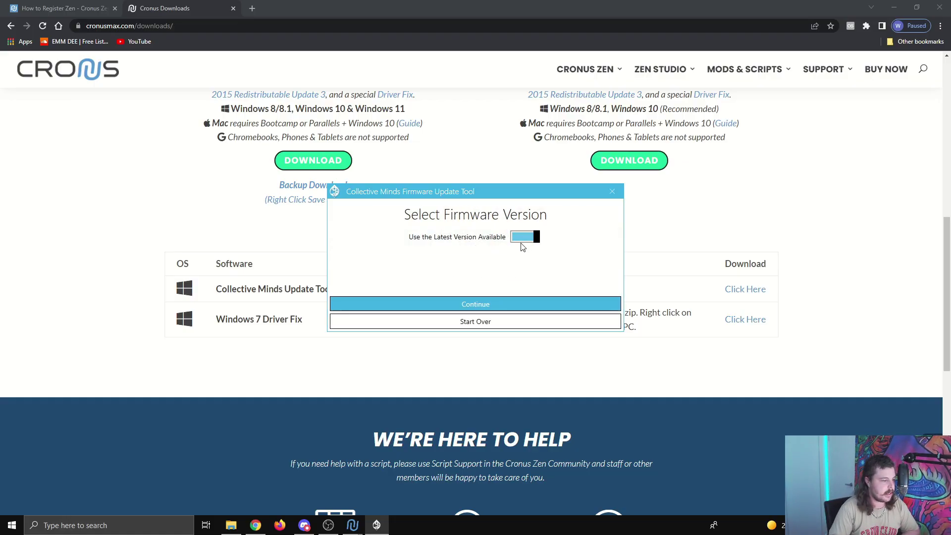
click(490, 261)
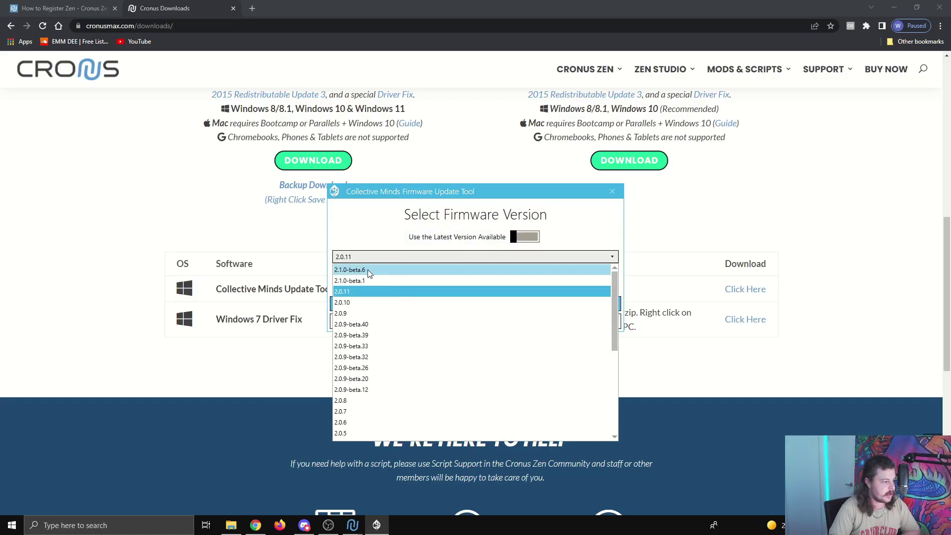
click(368, 274)
click(487, 303)
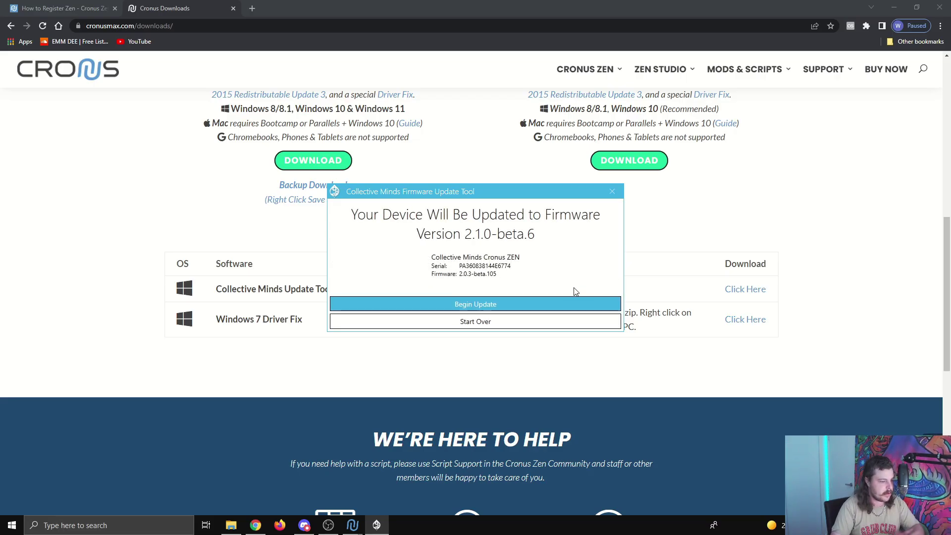
click(497, 310)
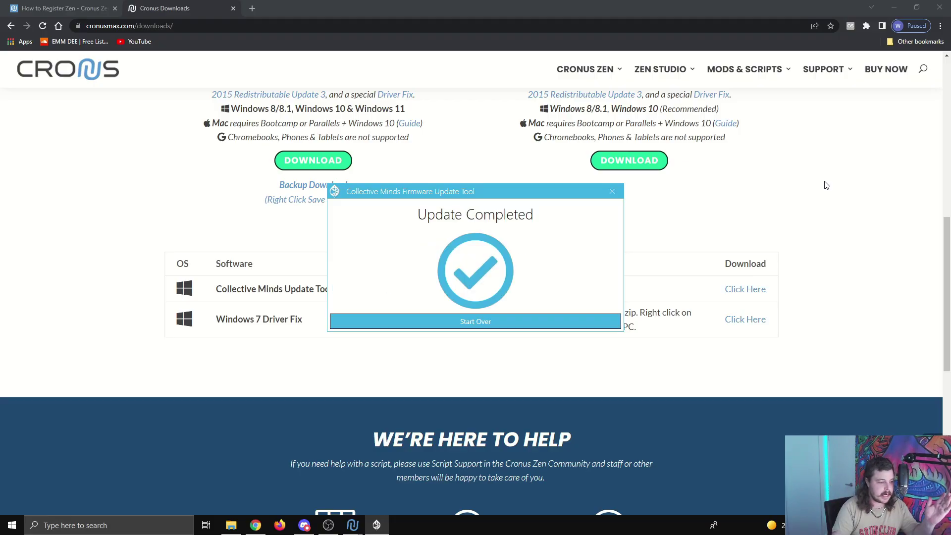
click(612, 191)
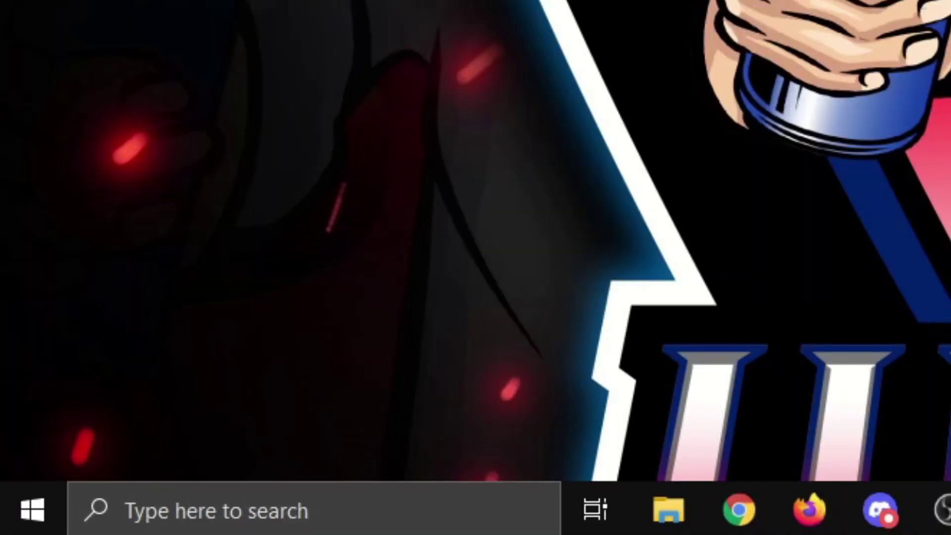
Open %APPDATA% Roaming and attempt deleting CronusZenBeta, dismissing the folder-in-use warning.
key(super+r)
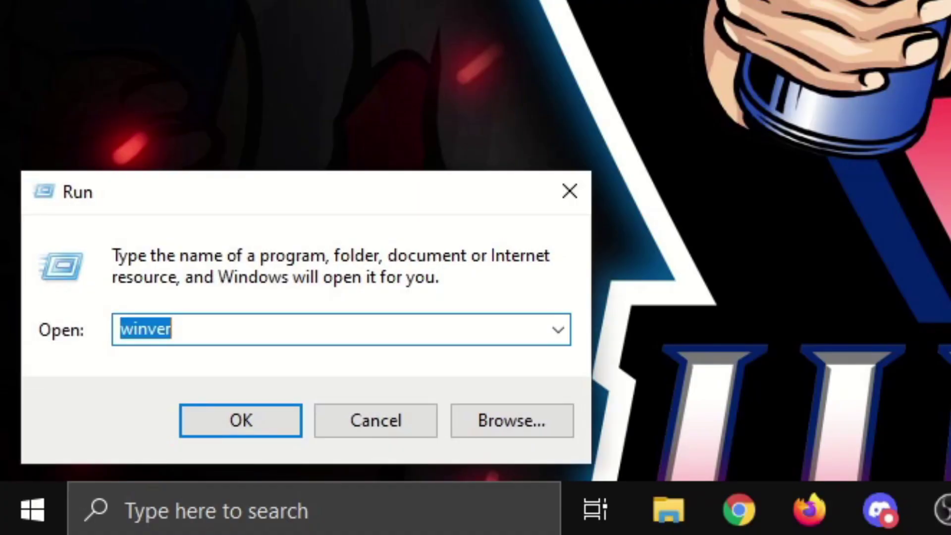
text(%)
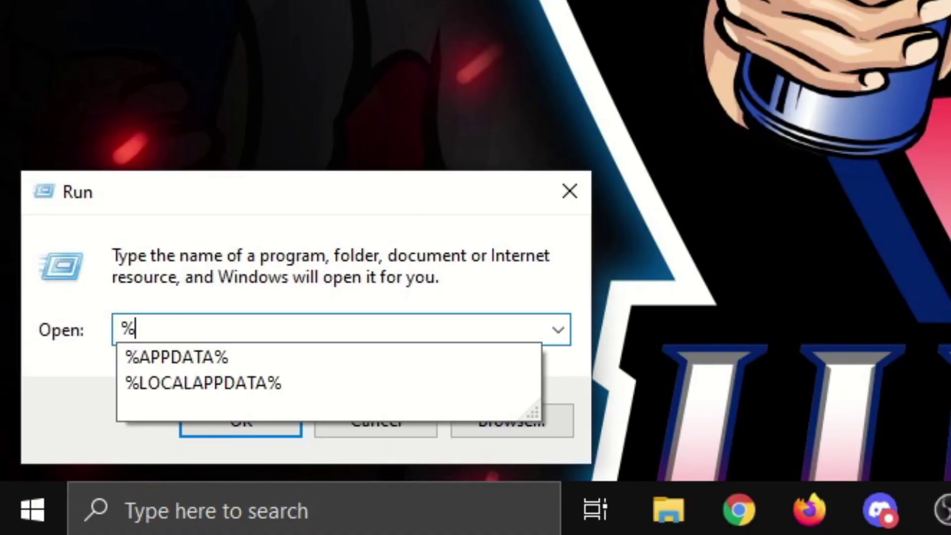
text(APPD)
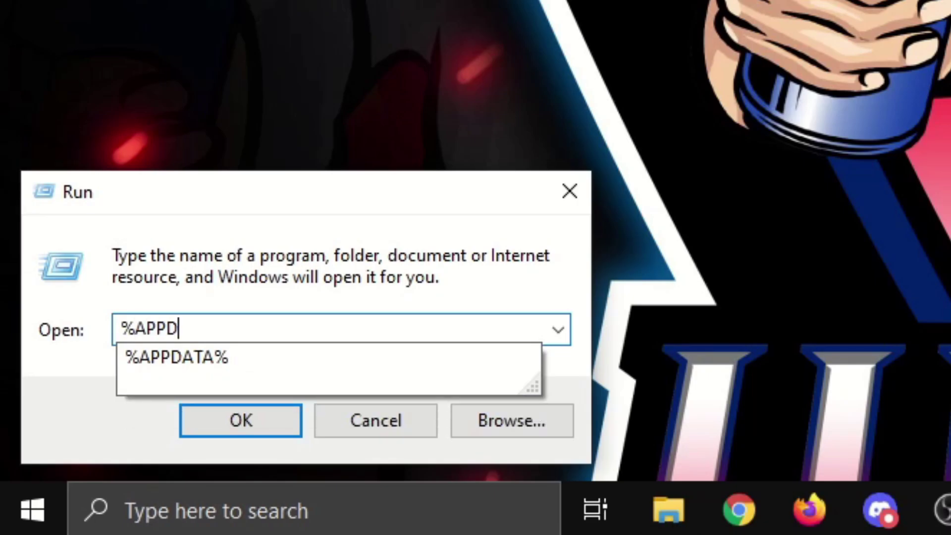
text(ATA%)
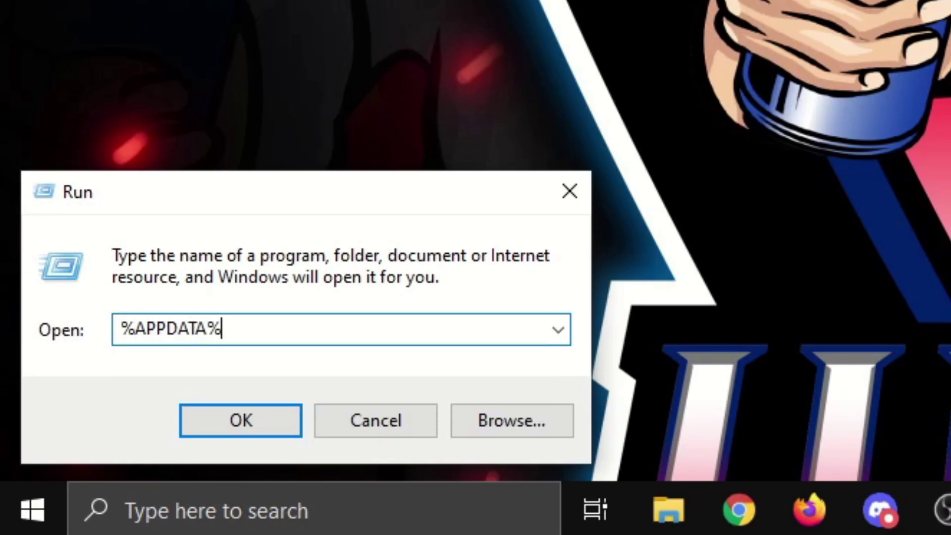
click(274, 423)
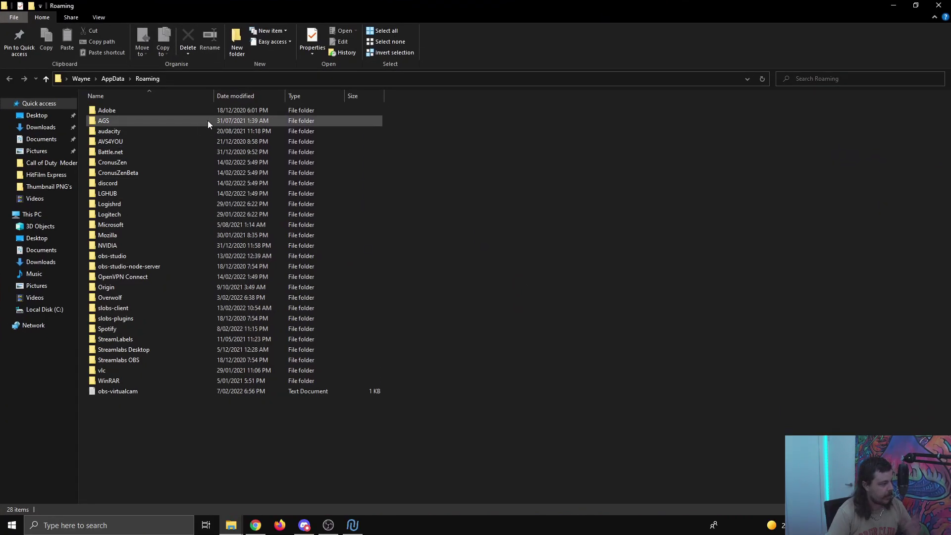
right_click(120, 173)
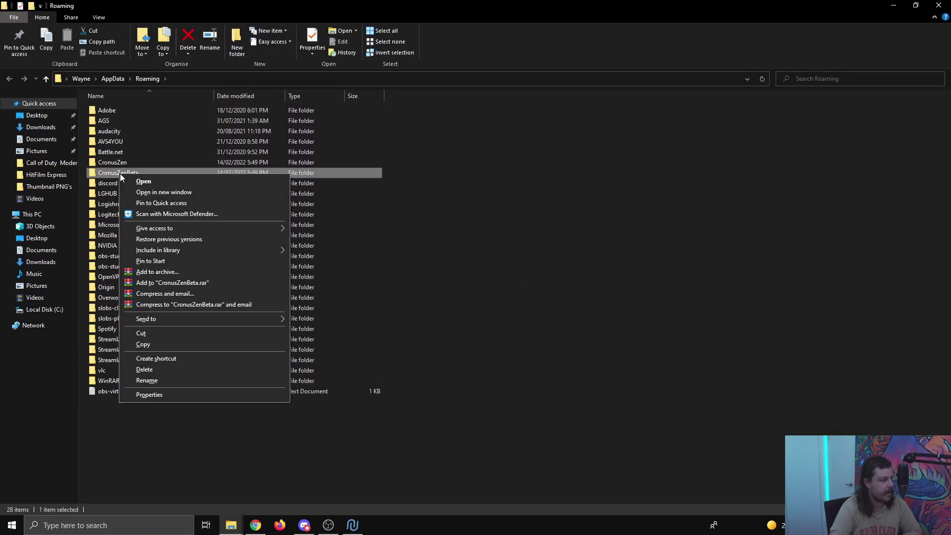
click(168, 369)
click(295, 218)
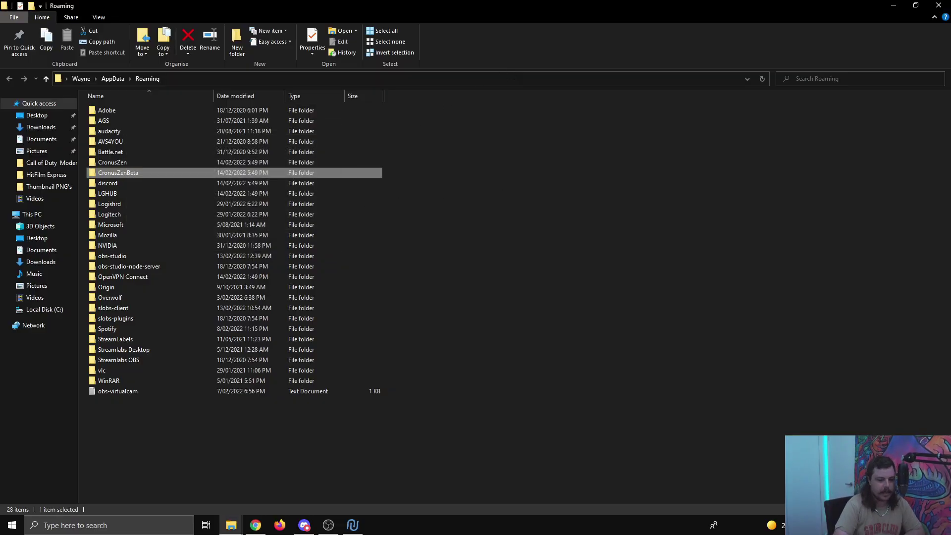
Close Zen Studio, then delete the CronusZenBeta folder.
click(352, 524)
click(940, 10)
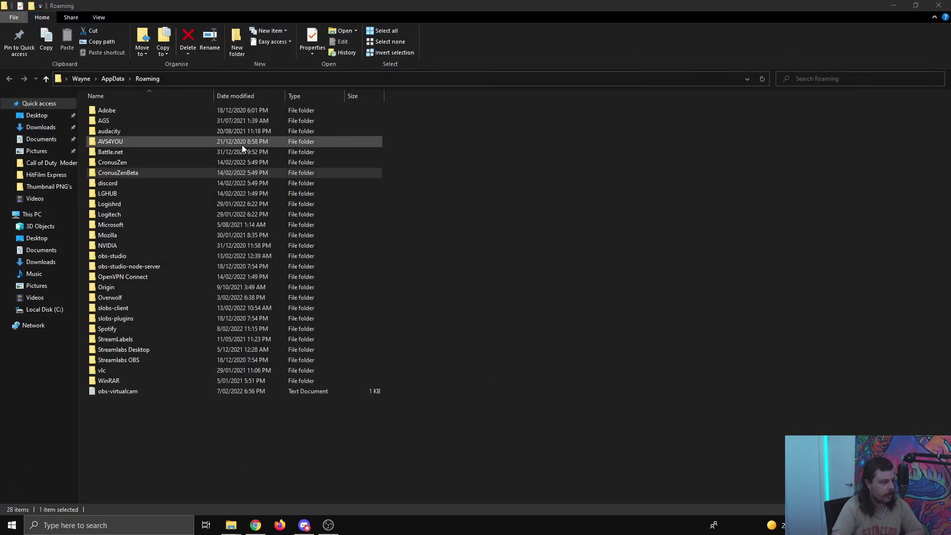
right_click(115, 173)
click(149, 372)
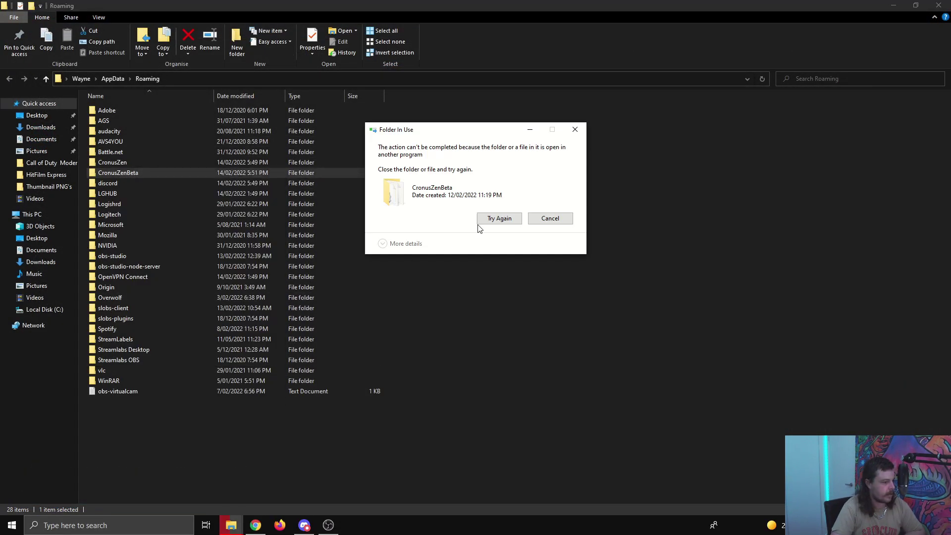
key(Escape)
right_click(136, 174)
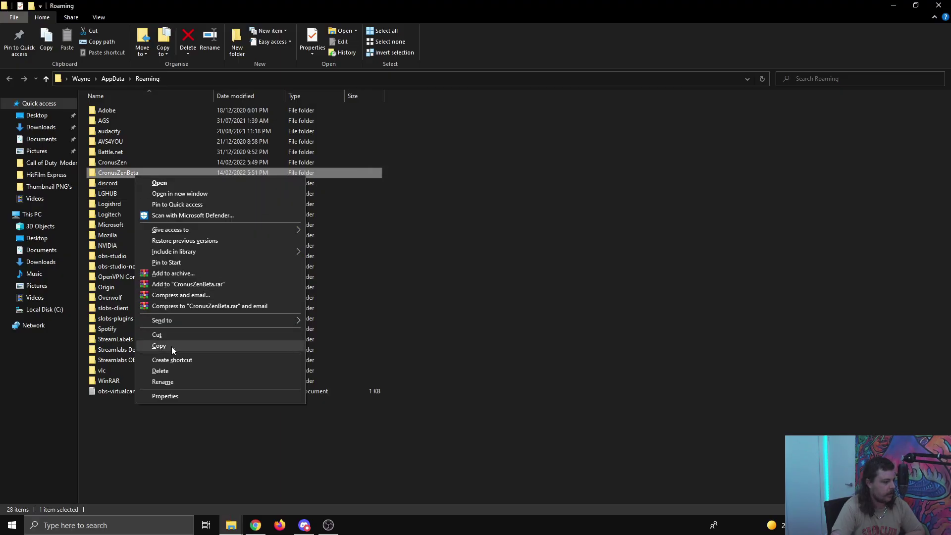
click(172, 371)
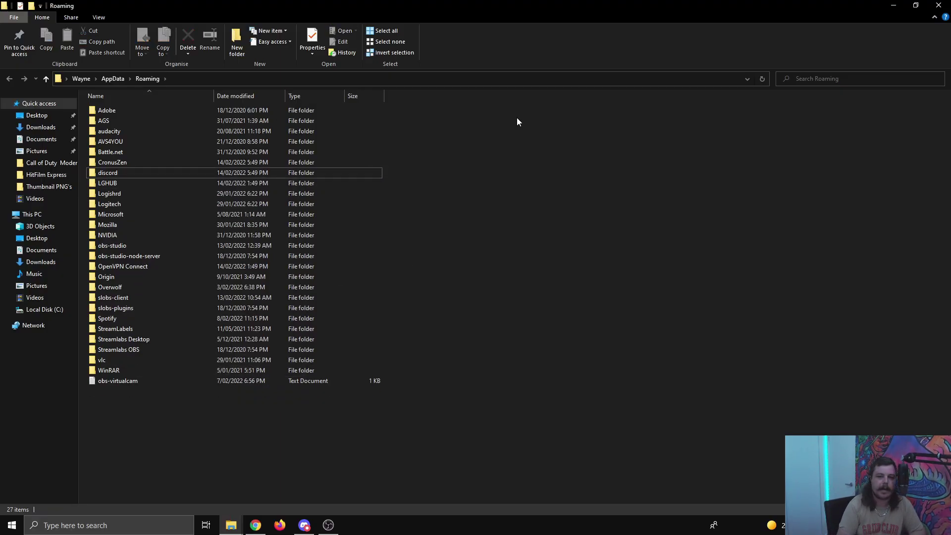
Close the Roaming File Explorer window.
click(930, 5)
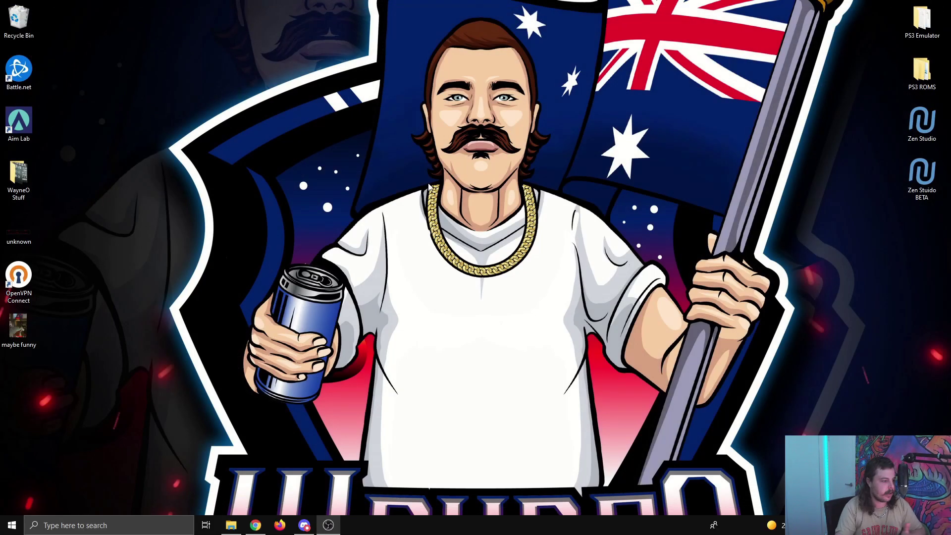